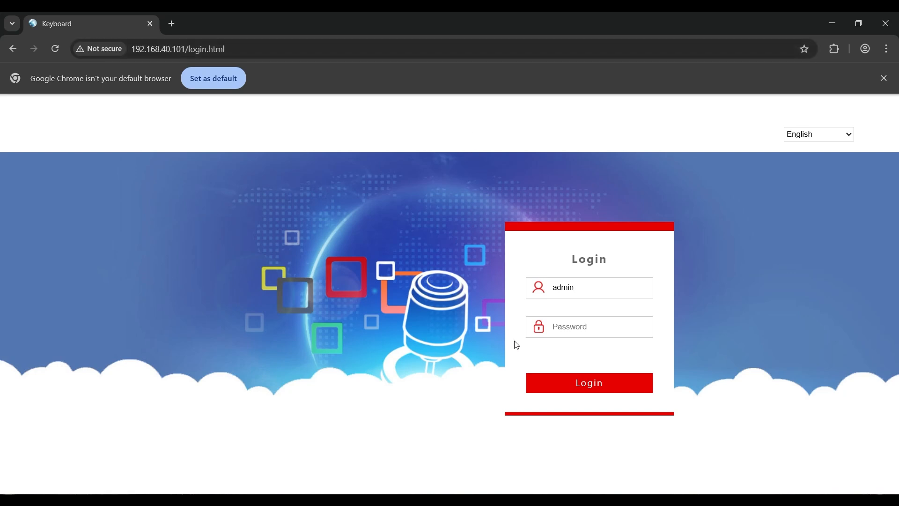
# Log in to the camera keyboard's web interface and check which search types are offered for finding devices
pyautogui.click(588, 383)
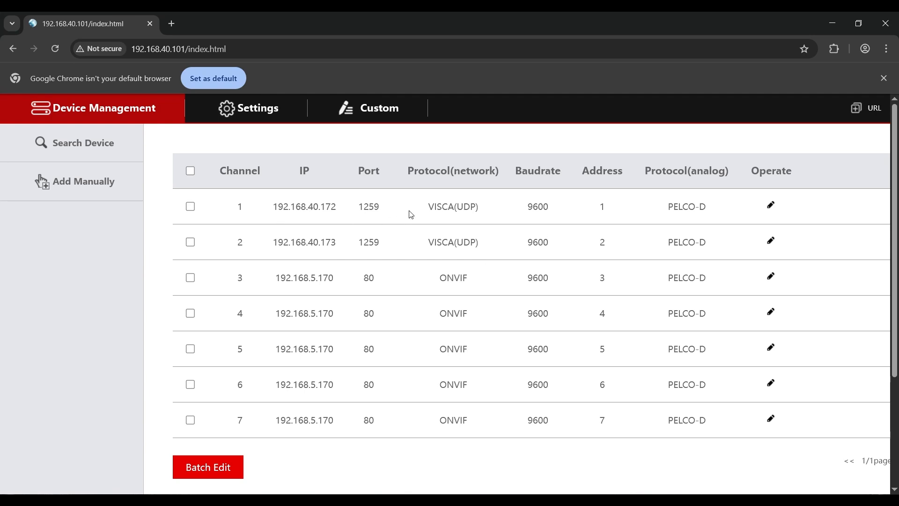
pyautogui.click(87, 147)
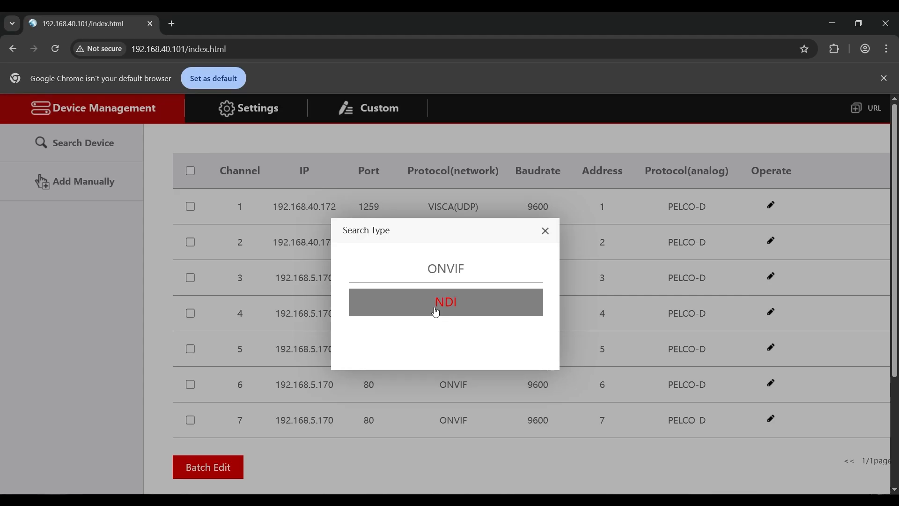
pyautogui.click(545, 234)
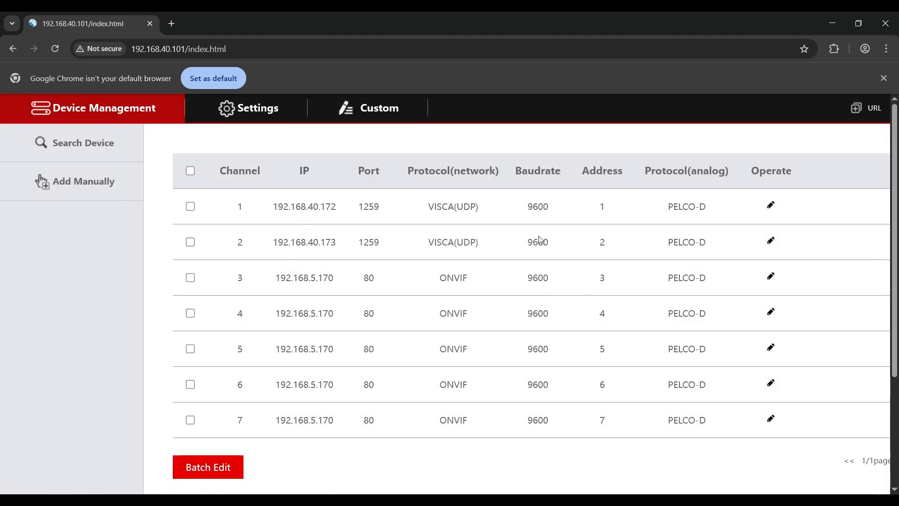
# Examine the form for adding a camera manually and close it without saving
pyautogui.click(78, 183)
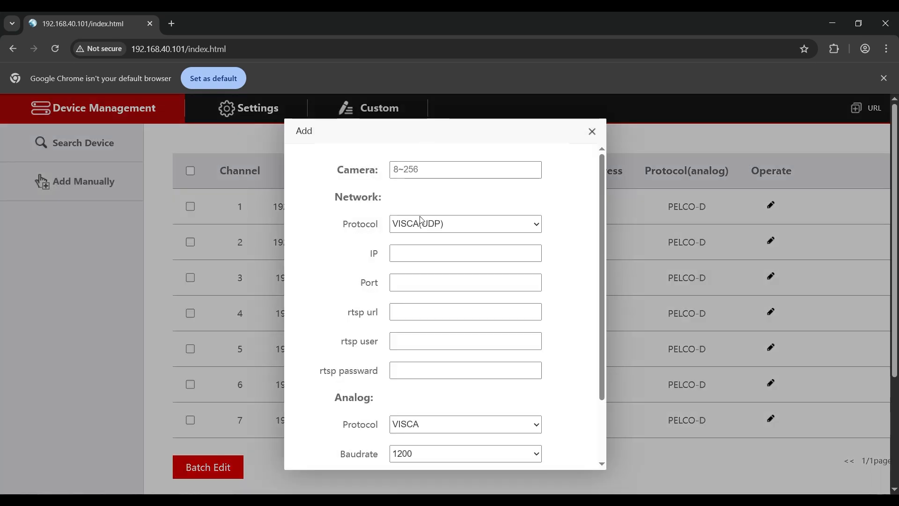
pyautogui.scroll(-2, 436, 328)
pyautogui.scroll(2, 449, 351)
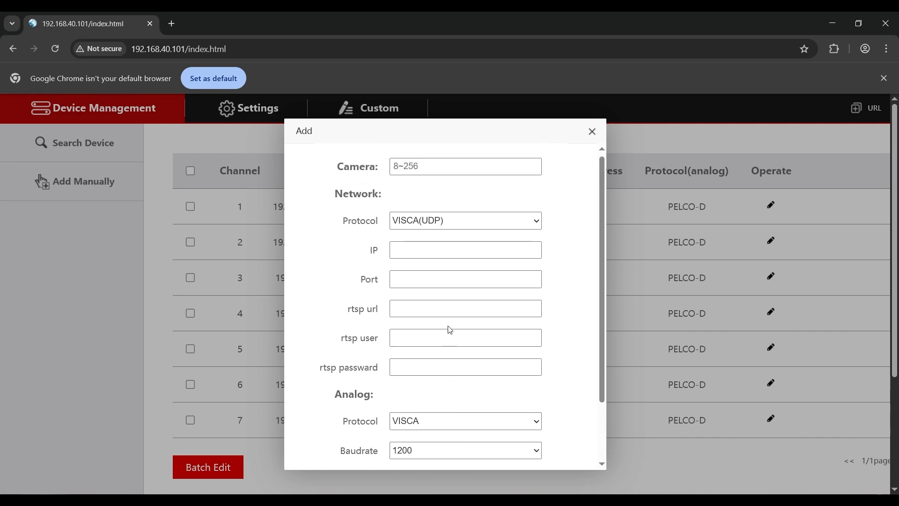
pyautogui.click(593, 133)
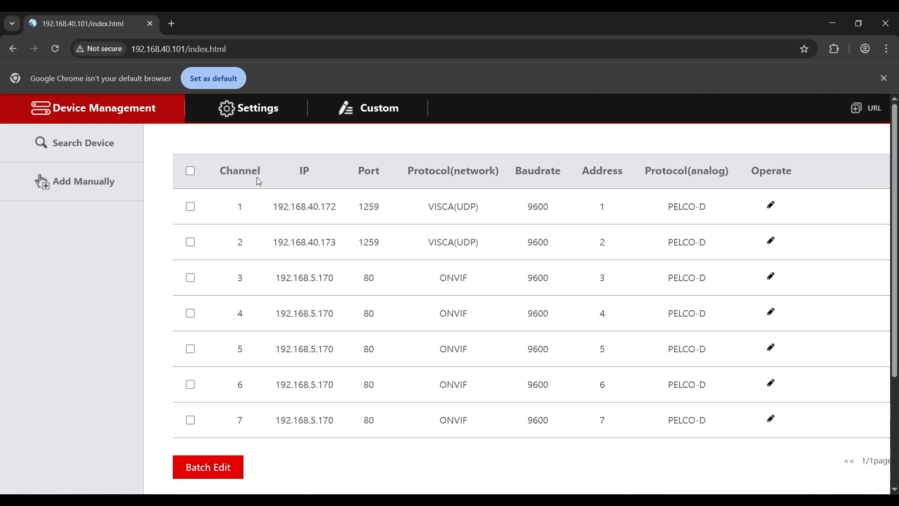
# Open the settings of the channel 1 camera for review and close them without saving
pyautogui.click(193, 209)
pyautogui.click(191, 207)
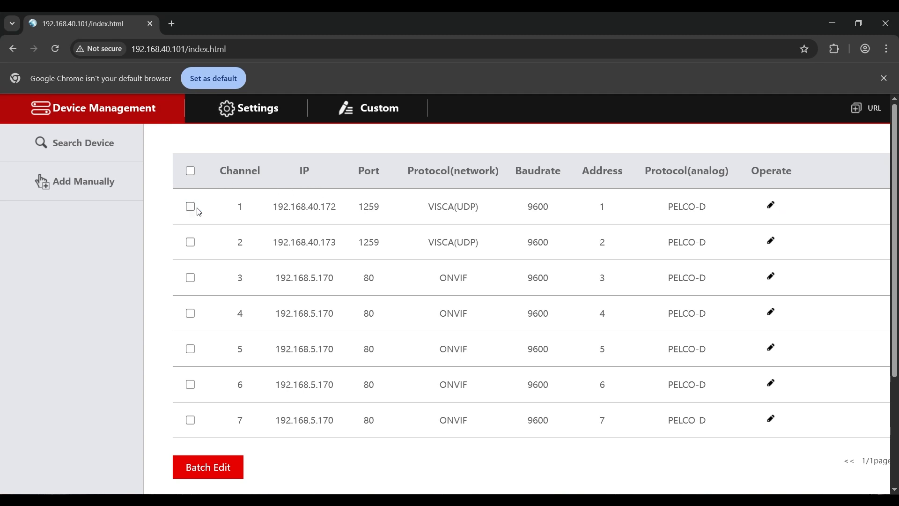
pyautogui.click(771, 206)
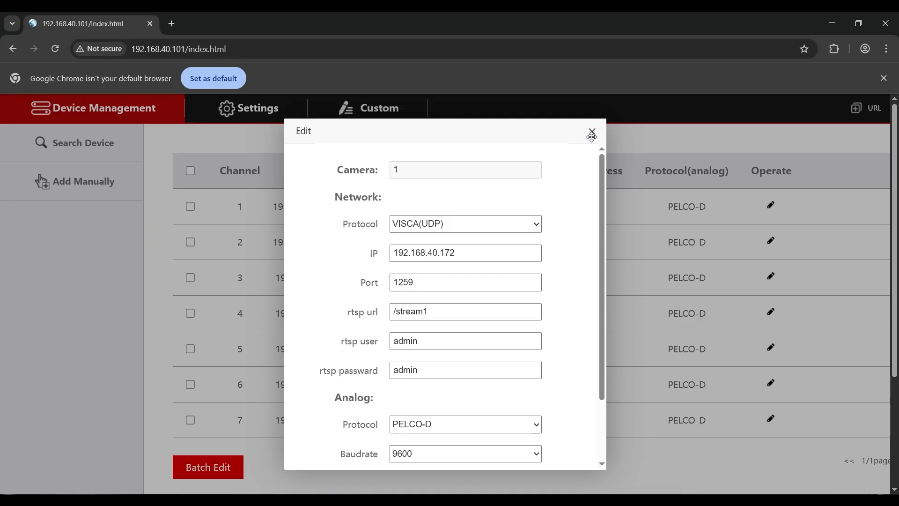
pyautogui.click(592, 135)
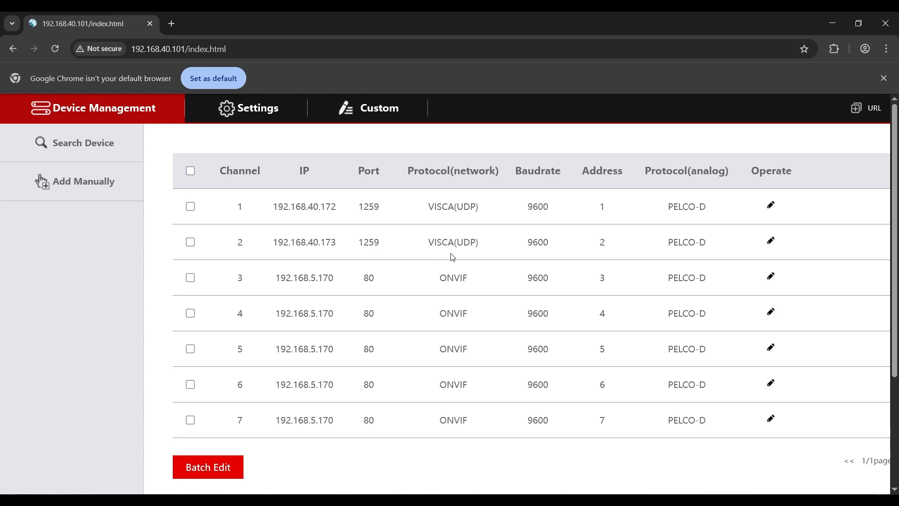
# Examine the controller's Network, Upgrade, Reset, Restart, Import and Export settings pages
pyautogui.click(244, 111)
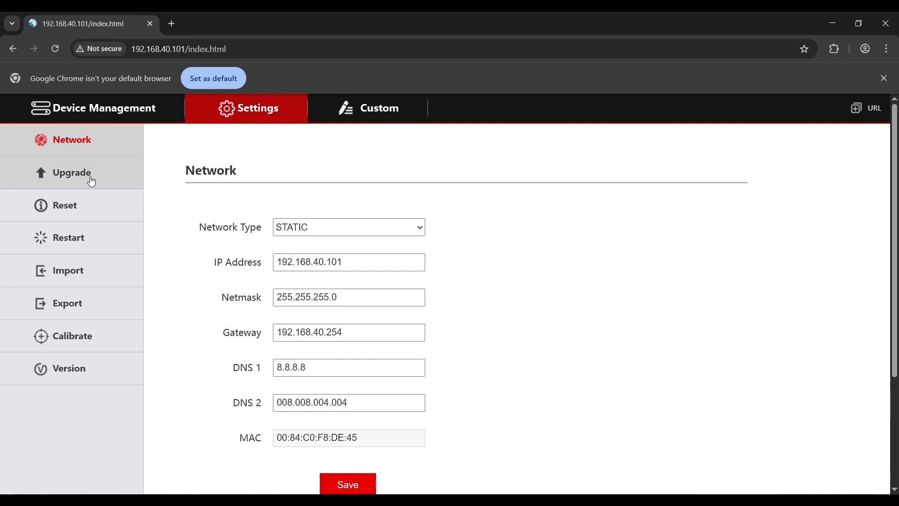
pyautogui.click(59, 178)
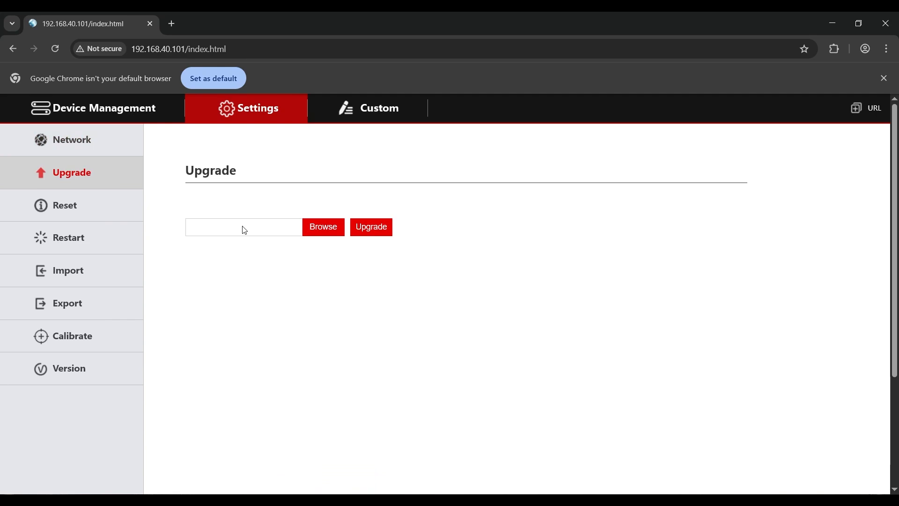
pyautogui.click(88, 213)
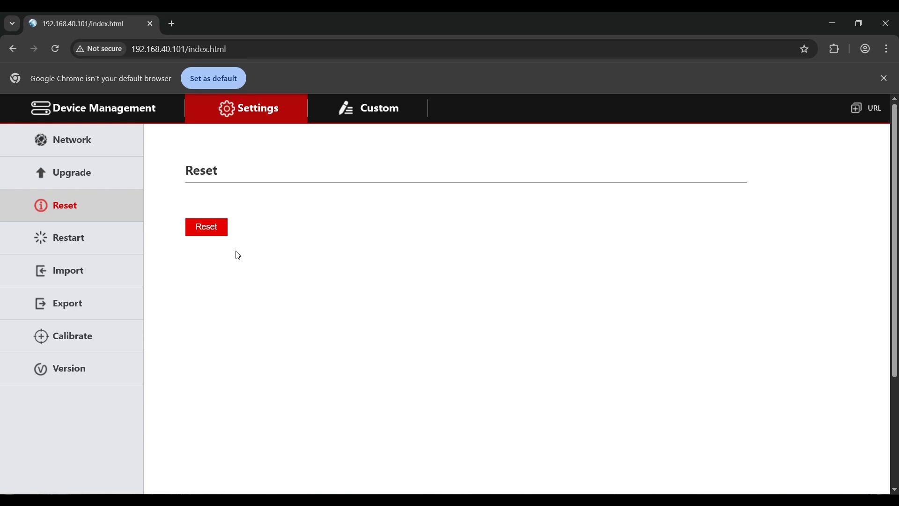
pyautogui.click(67, 242)
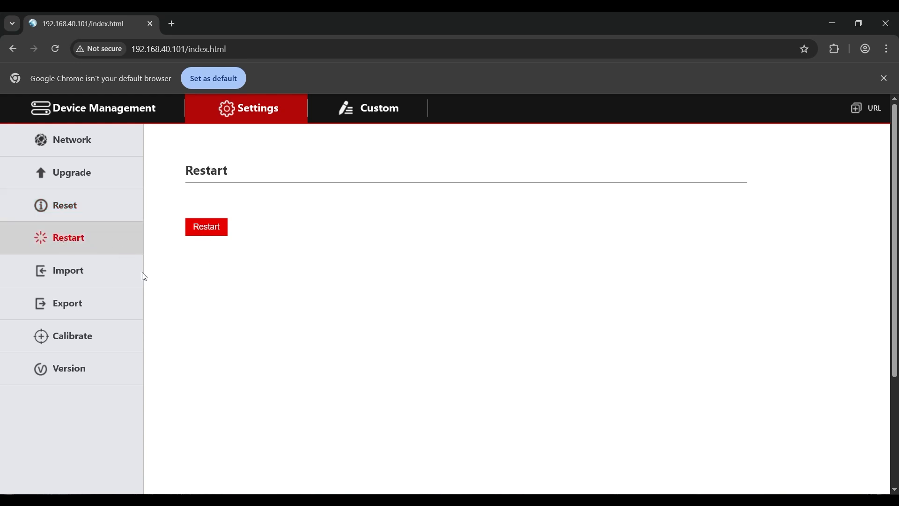
pyautogui.click(83, 275)
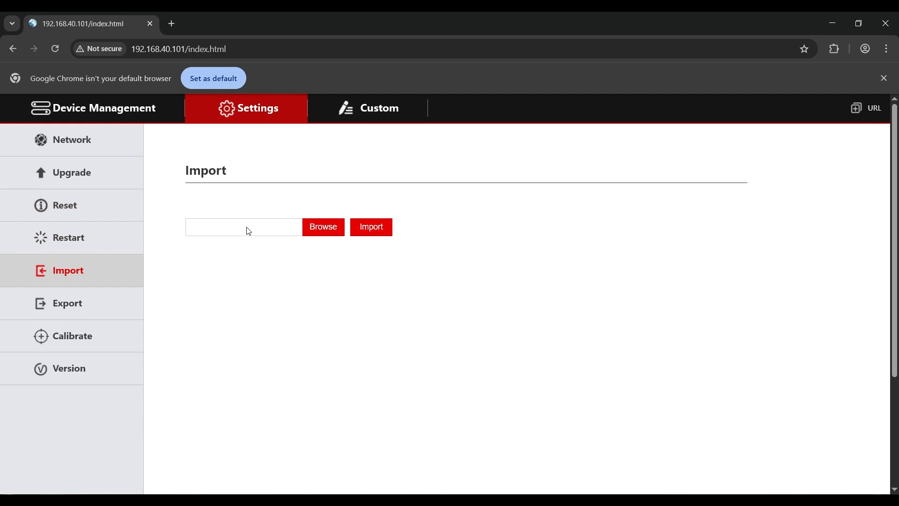
pyautogui.click(75, 302)
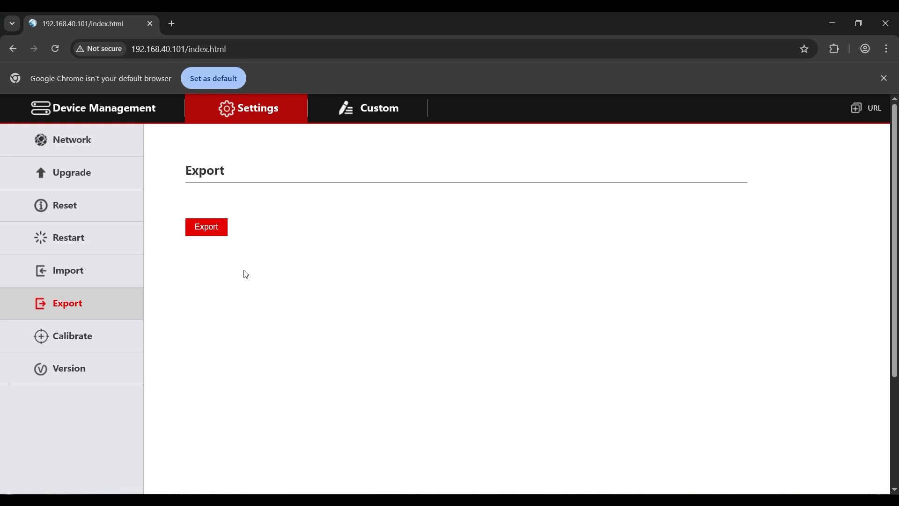
pyautogui.click(66, 267)
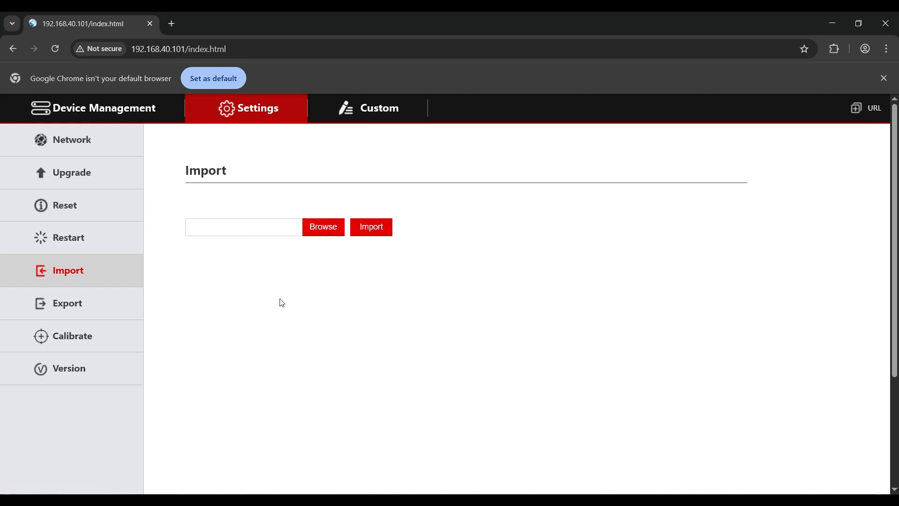
# Examine the rocker and joystick calibration options and the controller's version information
pyautogui.click(101, 345)
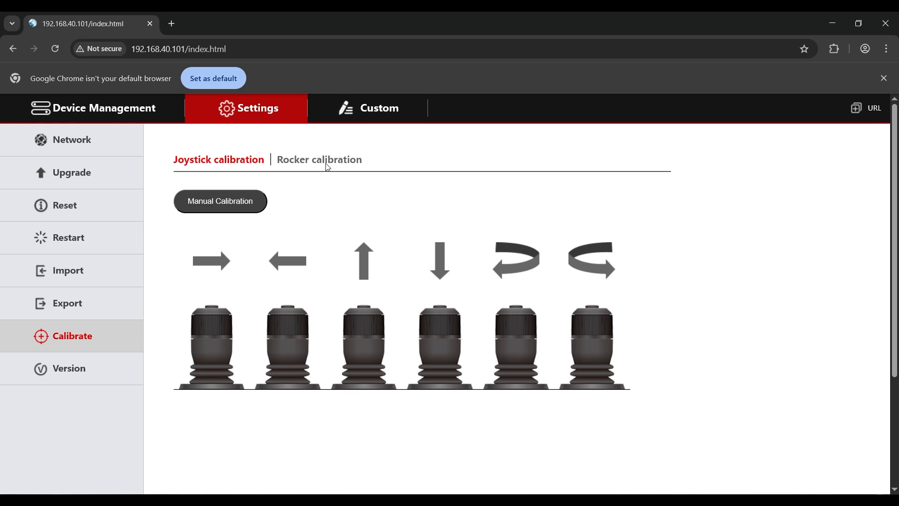
pyautogui.click(328, 162)
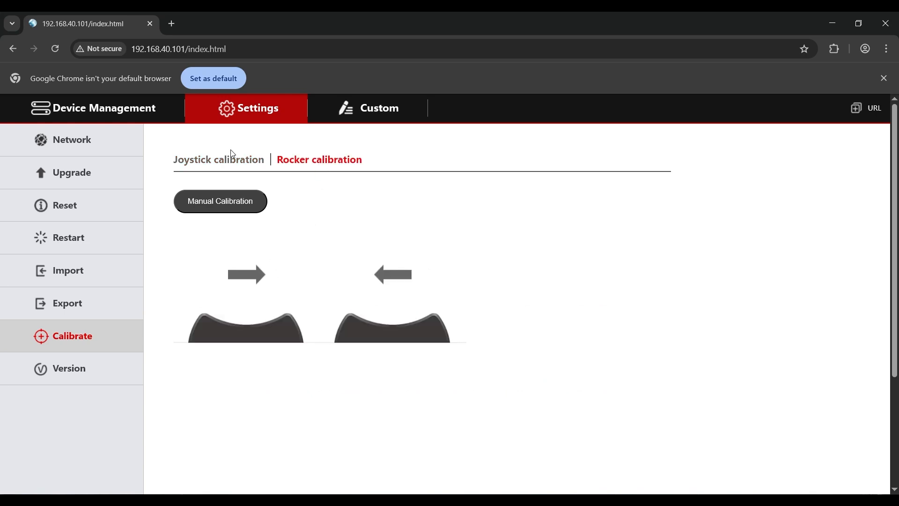
pyautogui.click(213, 160)
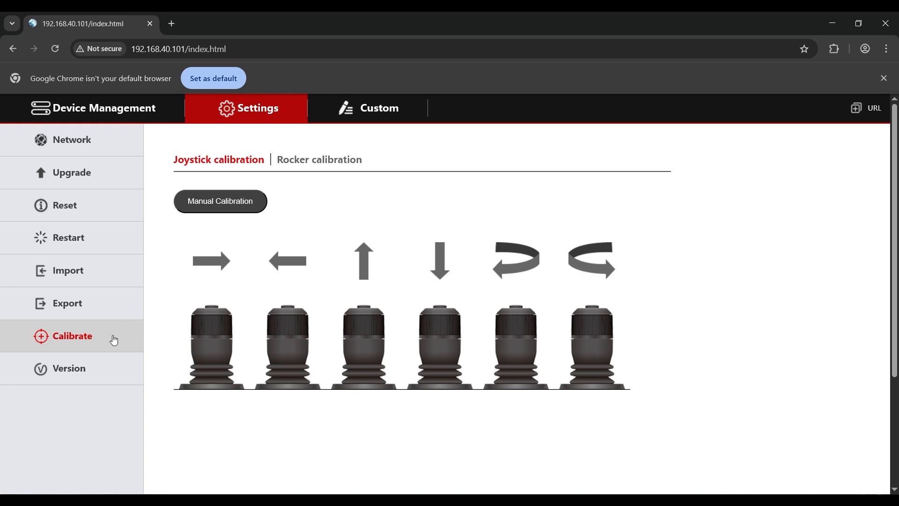
pyautogui.click(78, 371)
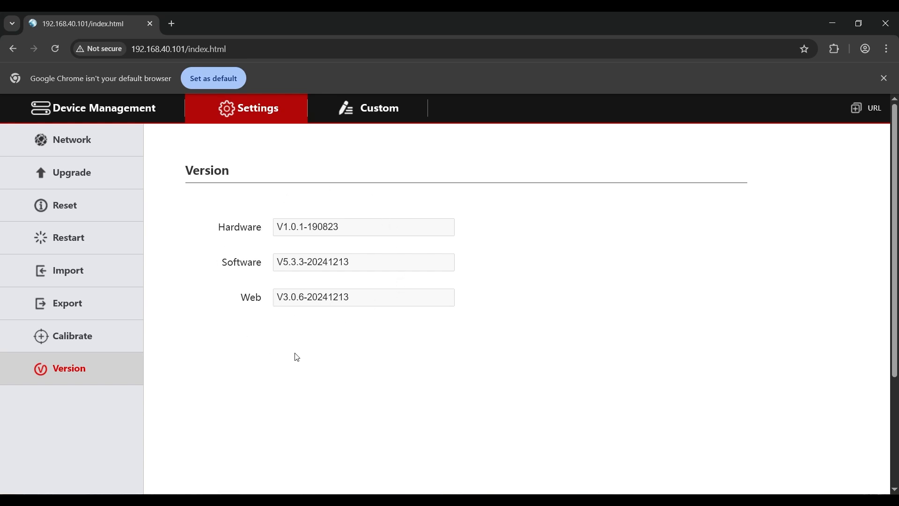
# Compare the HTTP Trigger, TCP and Super Preset types for the Custom1 button
pyautogui.click(368, 119)
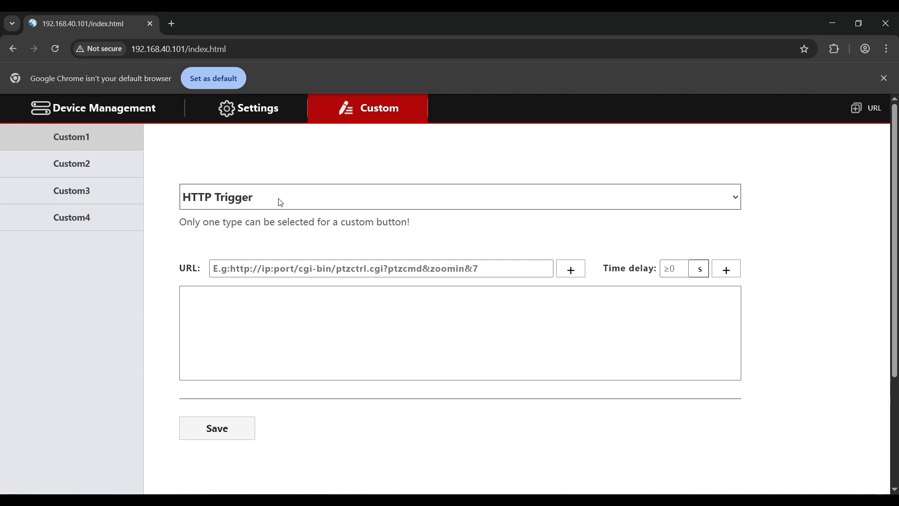
pyautogui.click(238, 239)
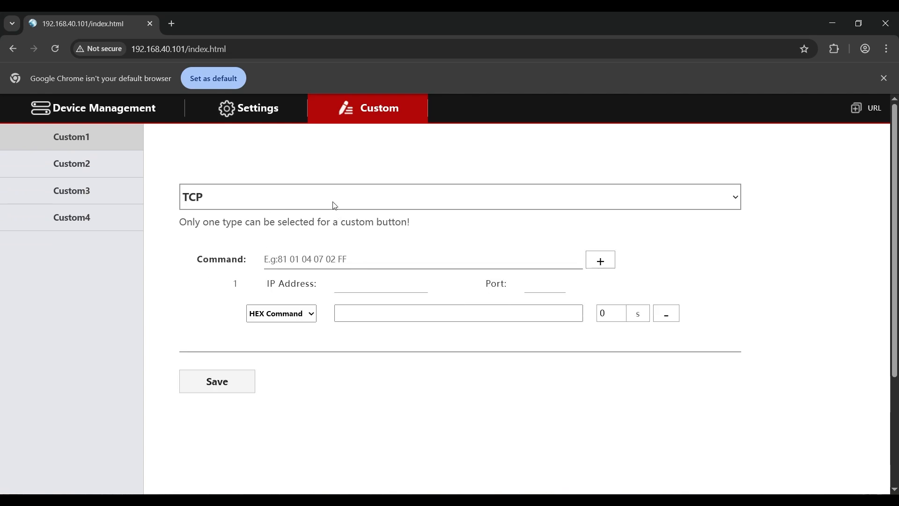
pyautogui.press('Down')
pyautogui.press('Down')
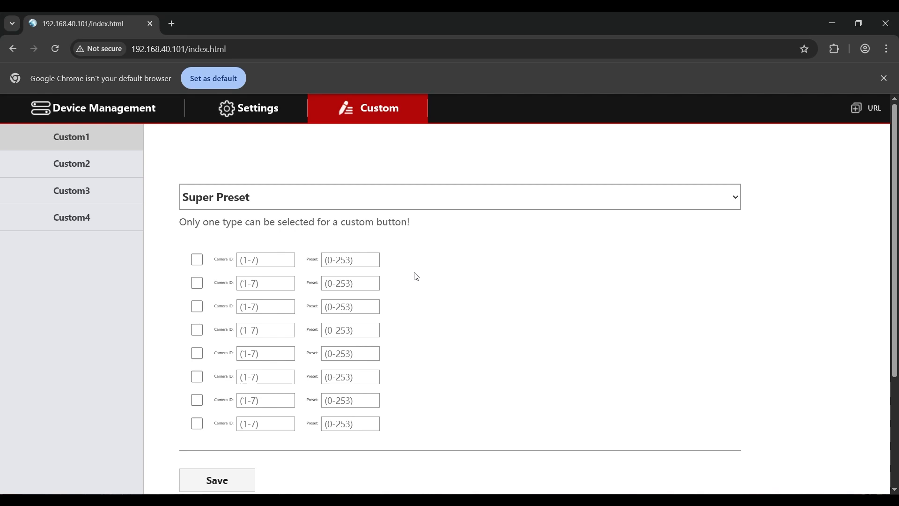
# Enable the first Super Preset row of Custom1 and fill in camera ID 1 and preset 1
pyautogui.click(197, 260)
pyautogui.write('1')
pyautogui.click(376, 261)
pyautogui.write('1')
# Change the channel 2 camera's network protocol to NDI and its port to 5961 in Device Management, and save
pyautogui.click(113, 112)
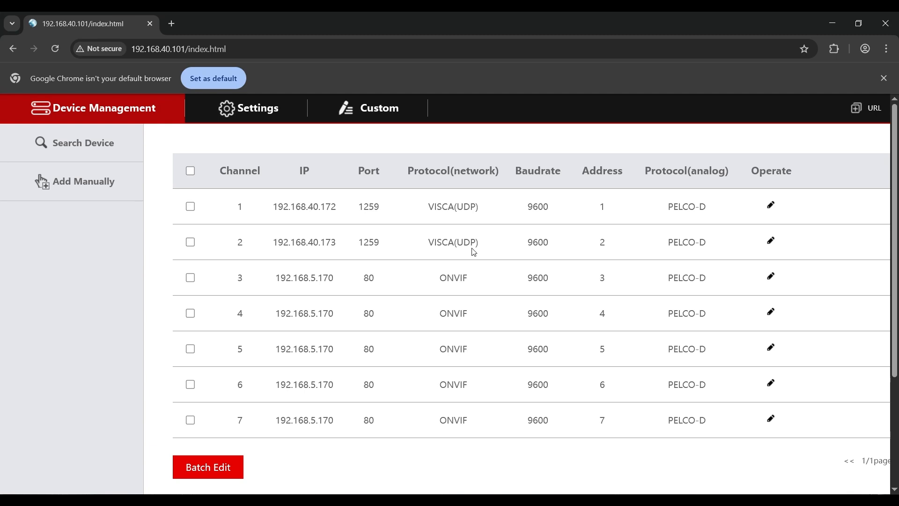
pyautogui.click(772, 241)
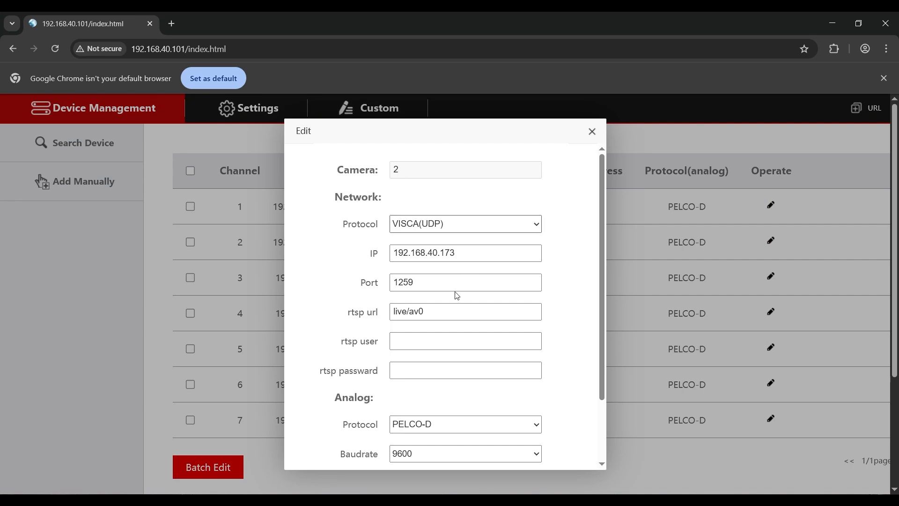
pyautogui.click(445, 327)
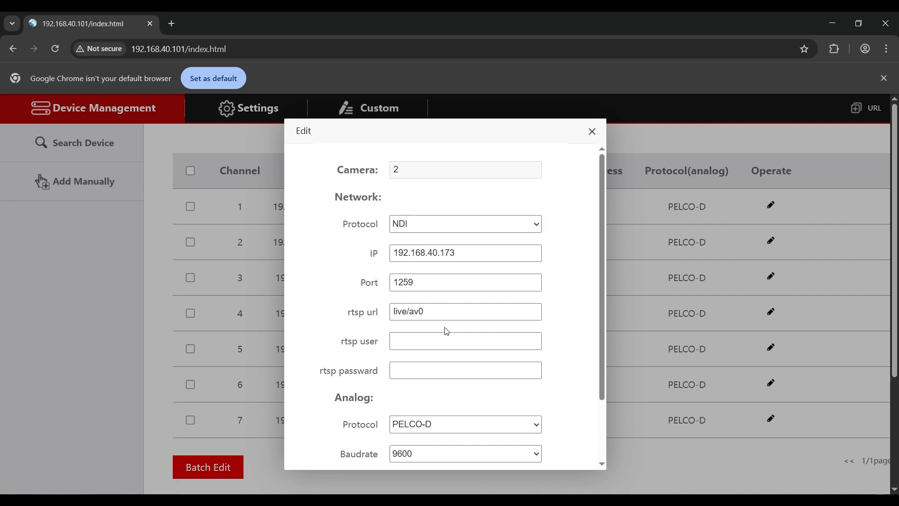
pyautogui.click(440, 287)
pyautogui.moveTo(439, 287); pyautogui.dragTo(356, 288)
pyautogui.write('59')
pyautogui.scroll(-2, 462, 394)
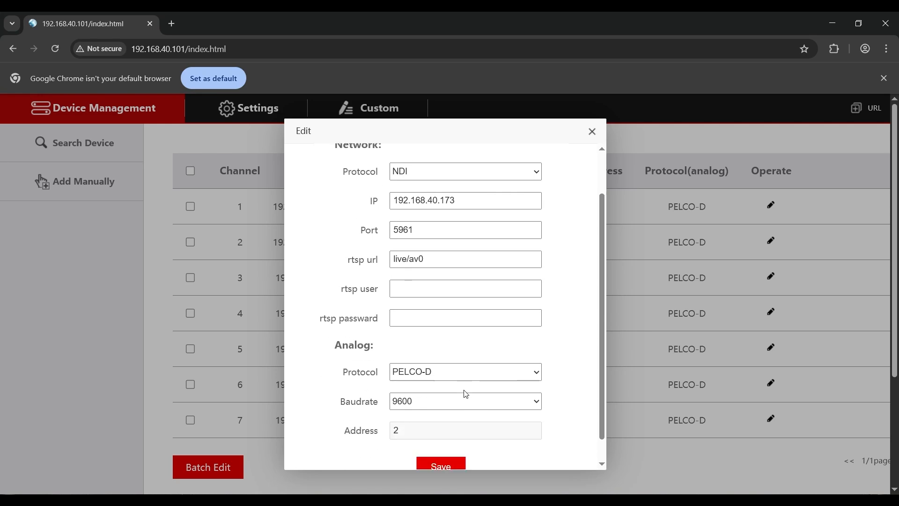
pyautogui.click(448, 446)
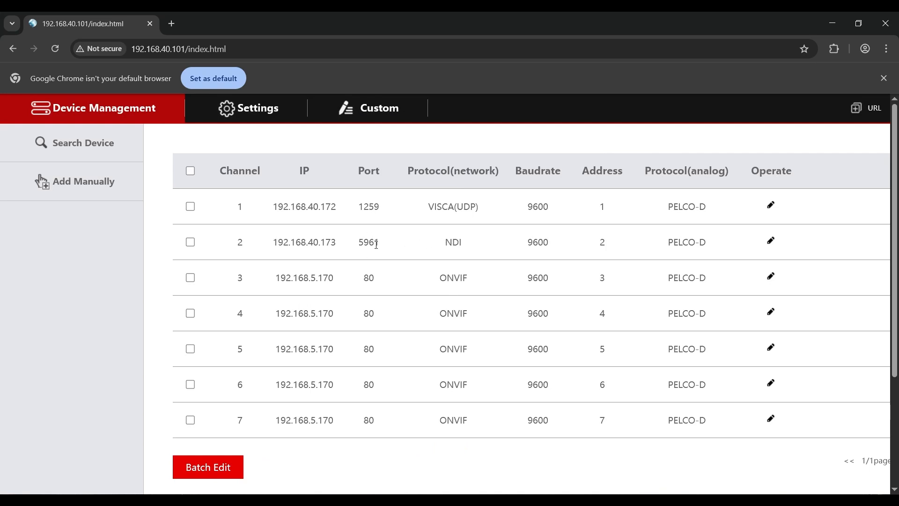
pyautogui.moveTo(345, 246); pyautogui.dragTo(291, 244)
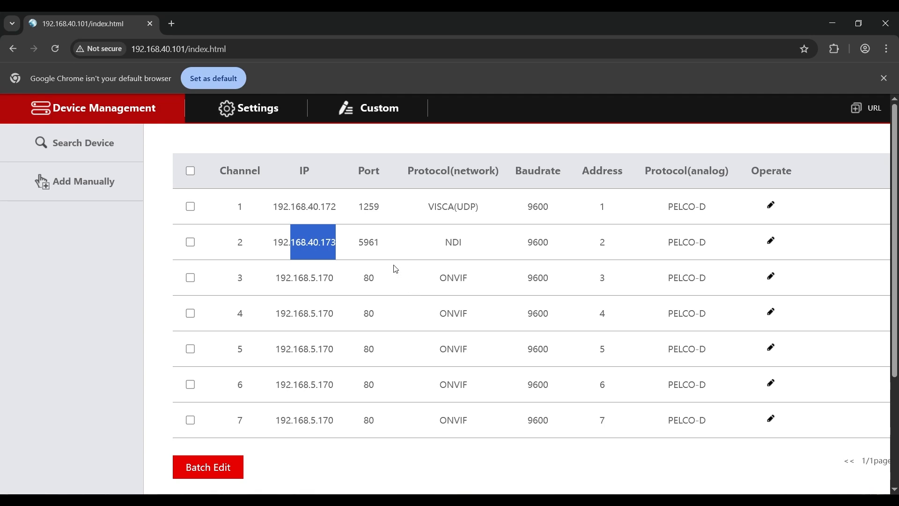
pyautogui.click(410, 277)
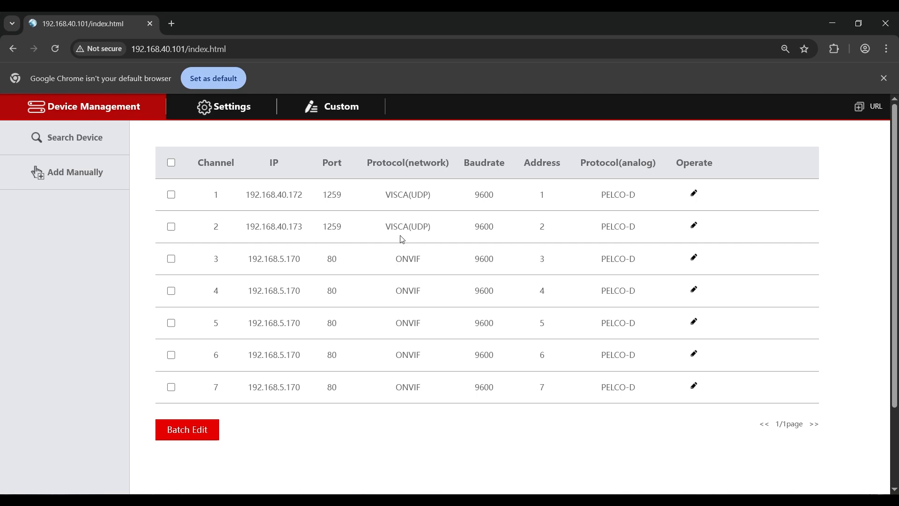
# Search the network for NDI devices and locate 192.168.40.173 among them
pyautogui.click(70, 138)
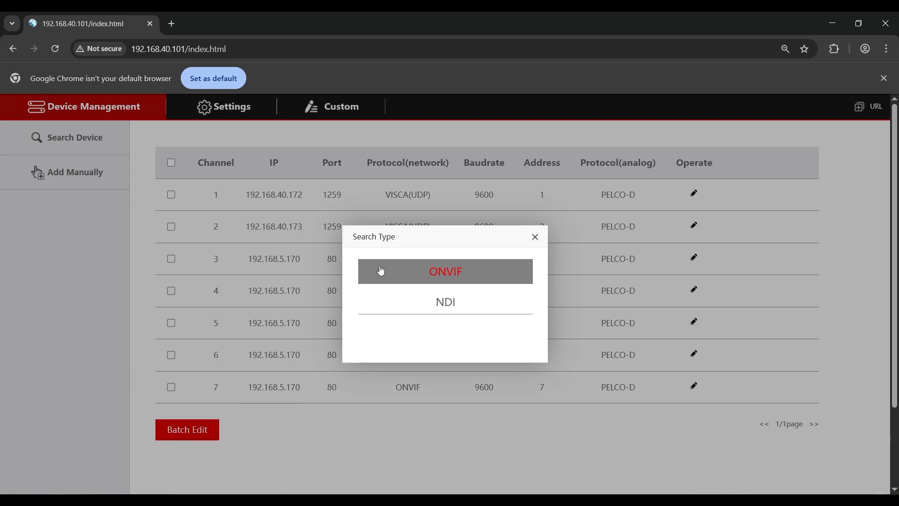
pyautogui.click(447, 304)
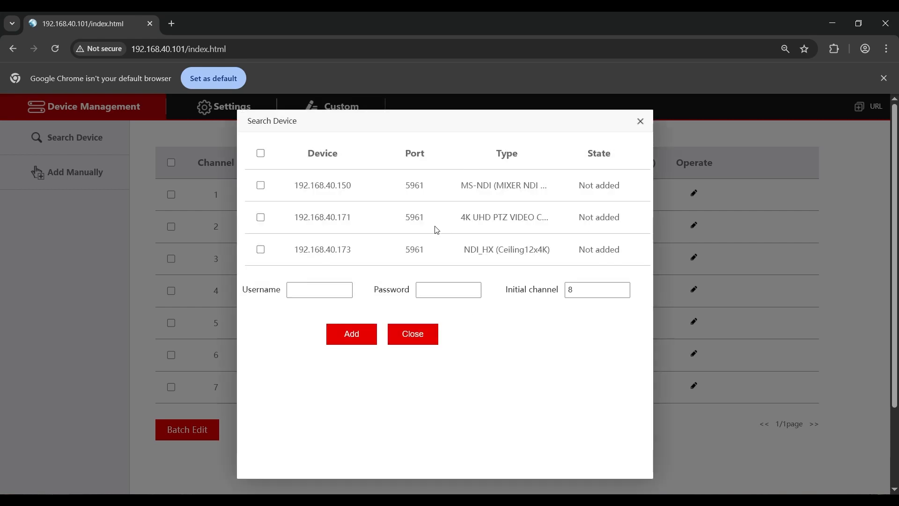
pyautogui.moveTo(338, 246); pyautogui.dragTo(352, 249)
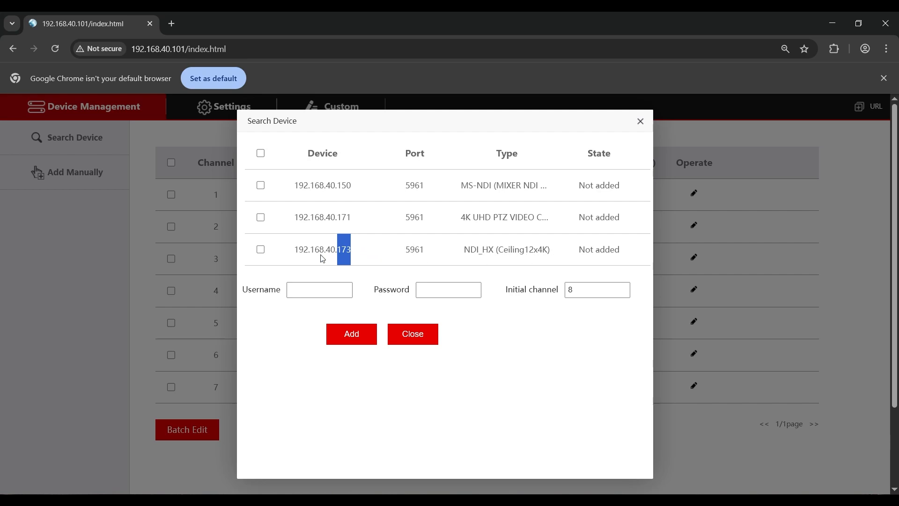
# Add the NDI device 192.168.40.173 with initial channel 3 and return to the device list
pyautogui.click(261, 249)
pyautogui.moveTo(580, 291); pyautogui.dragTo(567, 291)
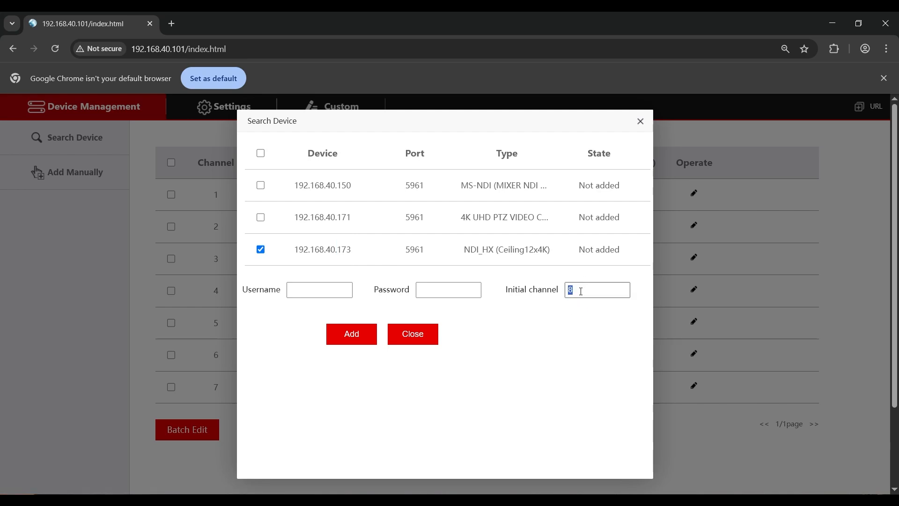
pyautogui.write('3')
pyautogui.click(352, 337)
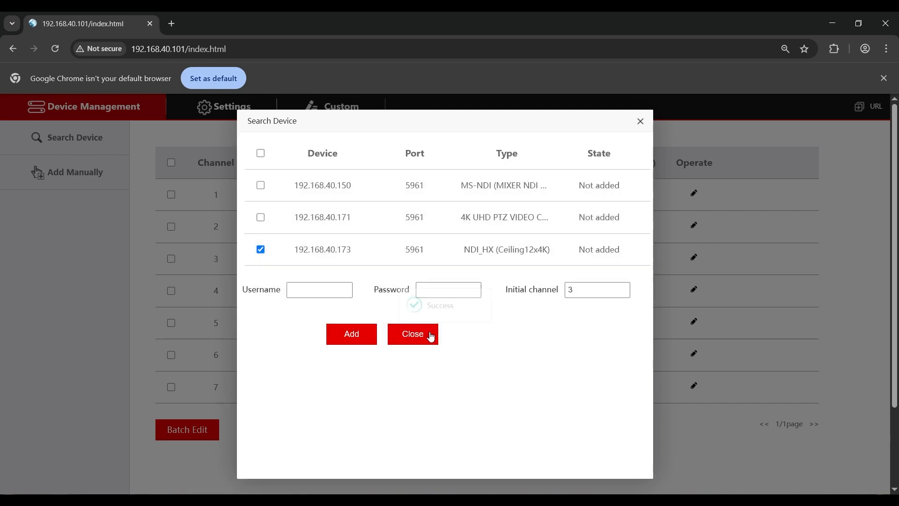
pyautogui.click(430, 334)
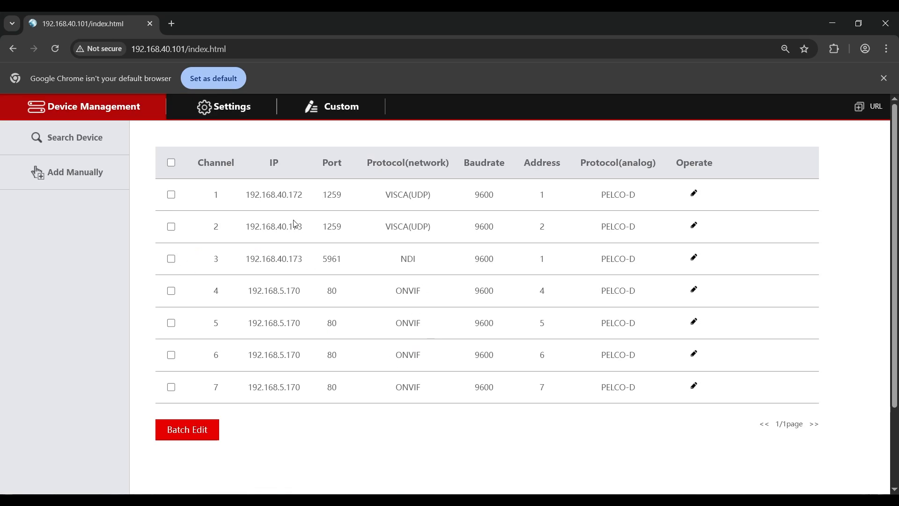
pyautogui.moveTo(289, 227); pyautogui.dragTo(307, 230)
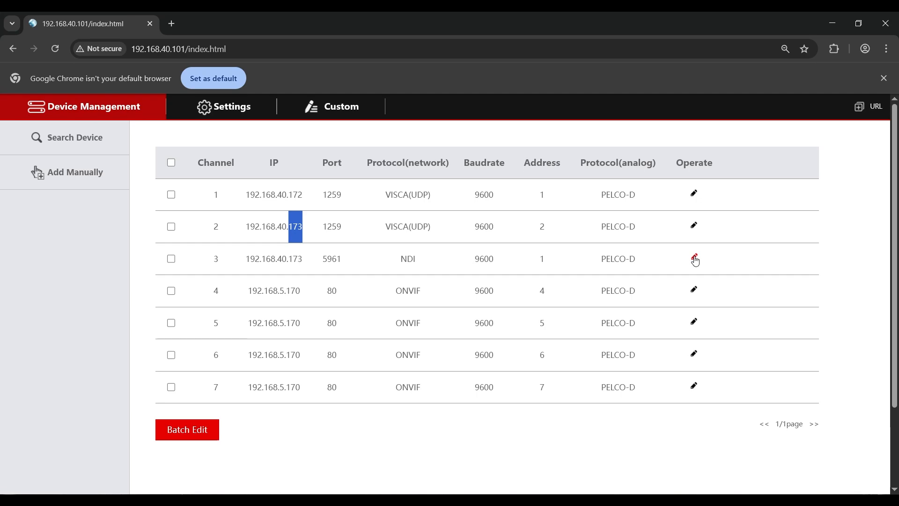
pyautogui.click(477, 289)
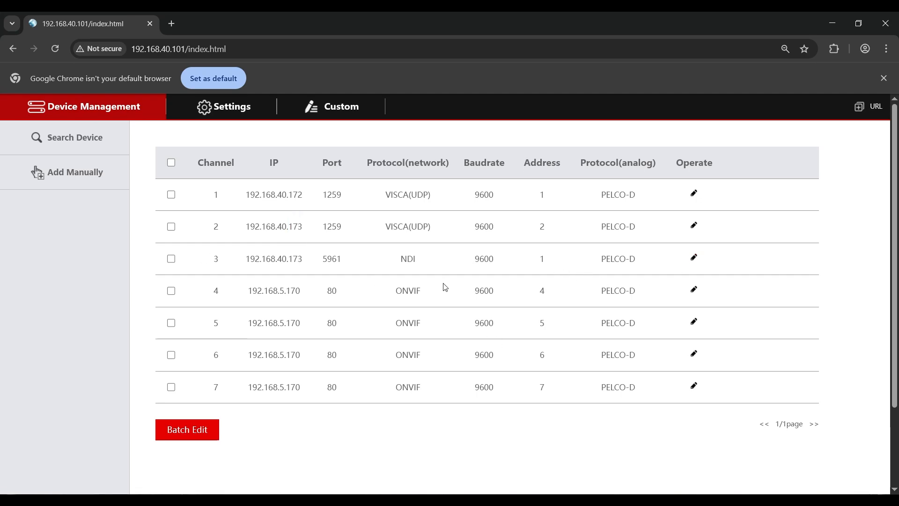
# Review the network and analog fields required for a manually added device, leaving the form unsaved
pyautogui.click(69, 174)
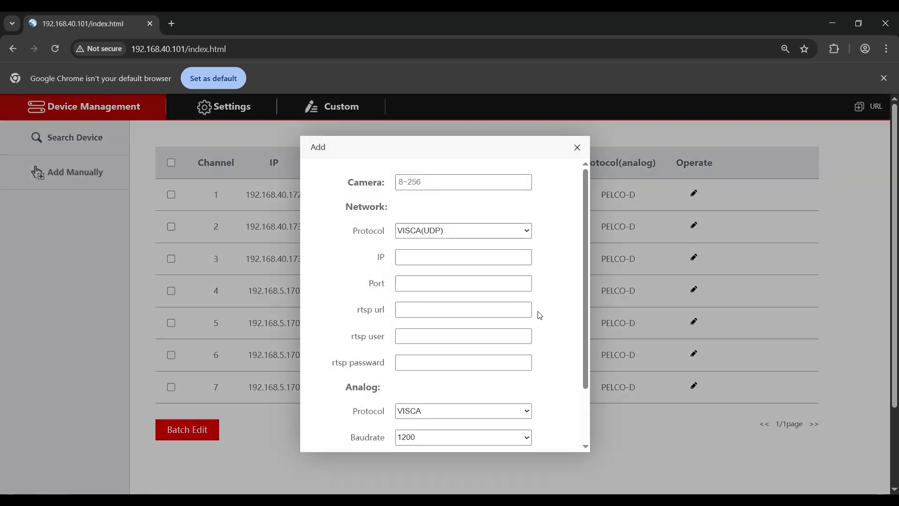
pyautogui.moveTo(588, 289); pyautogui.dragTo(466, 251)
pyautogui.scroll(-2, 424, 356)
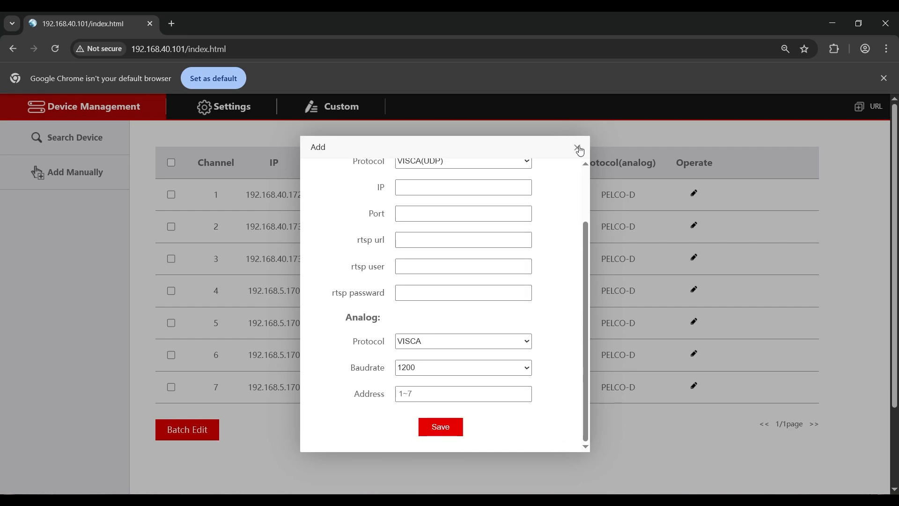
pyautogui.click(579, 148)
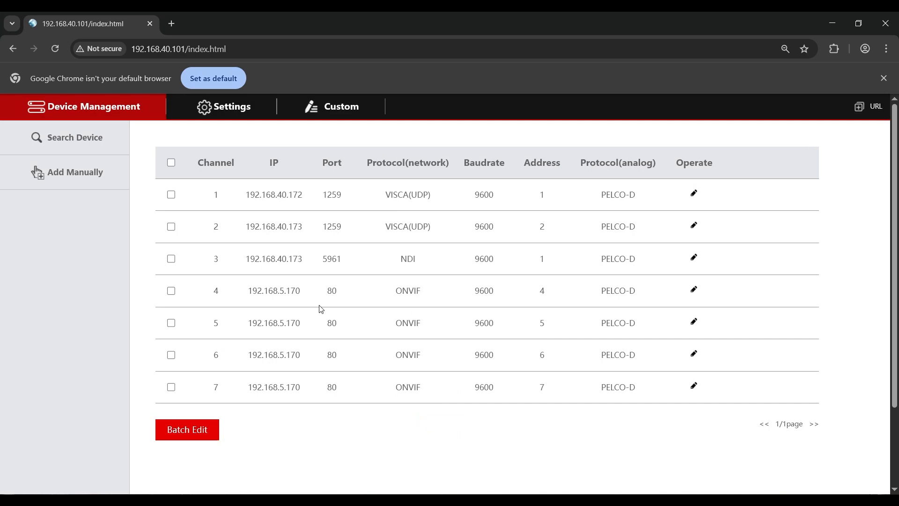